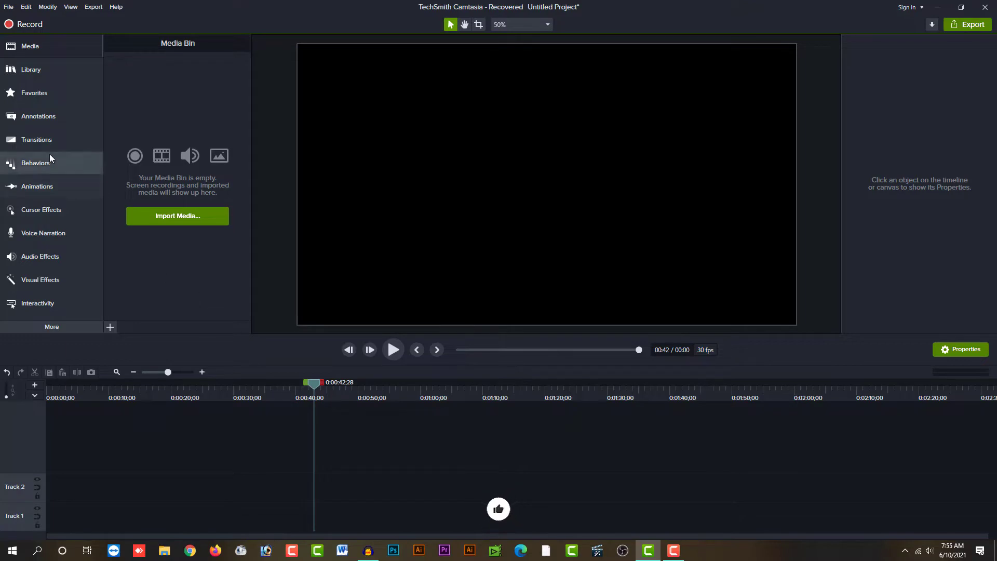
Import all seven videos from the FOOTAGE folder on the Desktop into the Media Bin
{"action": "left_click", "coordinate": [178, 214]}
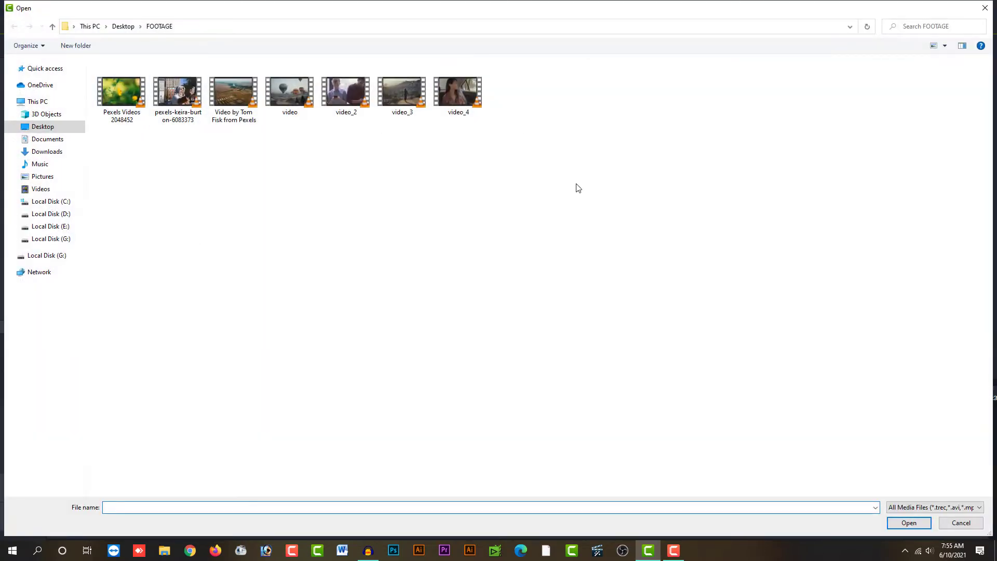
{"action": "left_click_drag", "start_coordinate": [496, 188], "coordinate": [112, 75]}
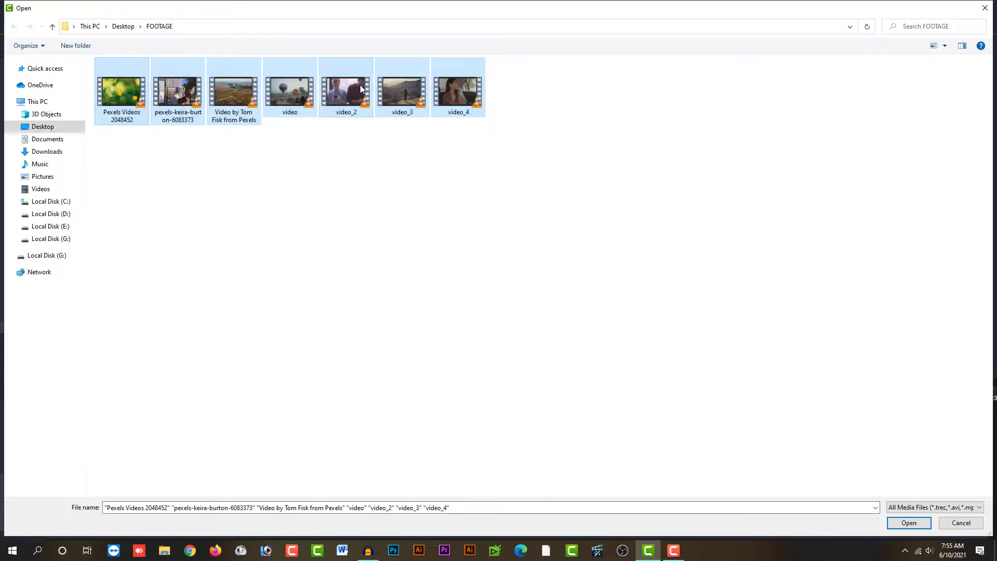
{"action": "left_click", "coordinate": [908, 523]}
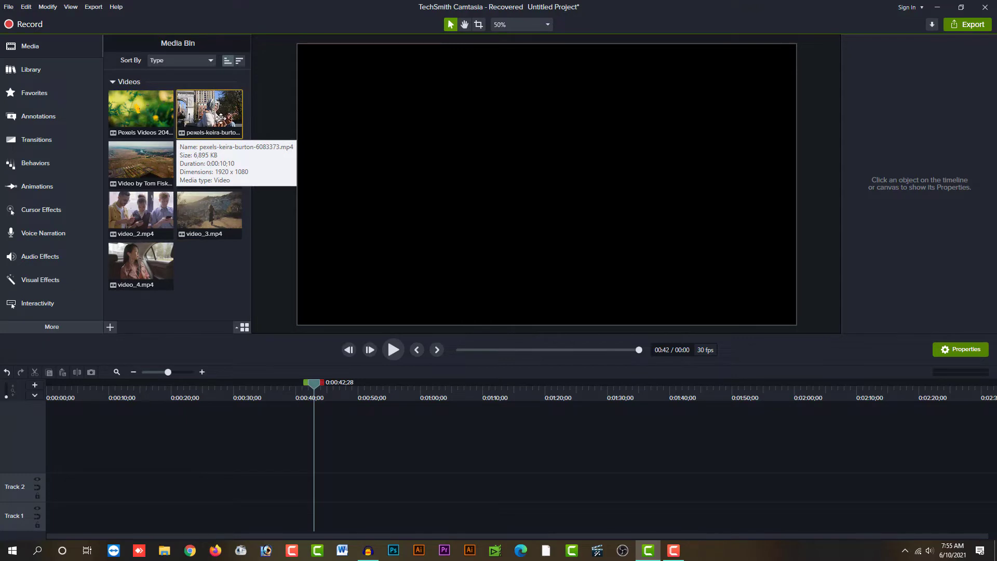
Place the clip of the woman with the phone at the start of Track 2, with video.mp4 directly behind it
{"action": "left_click_drag", "start_coordinate": [221, 118], "coordinate": [28, 486]}
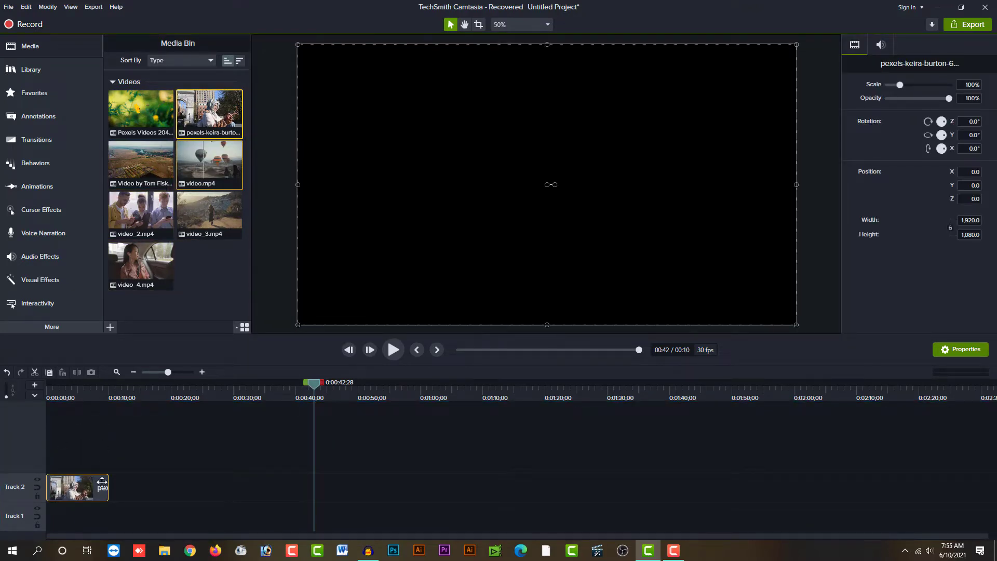
{"action": "left_click_drag", "start_coordinate": [113, 488], "coordinate": [109, 485]}
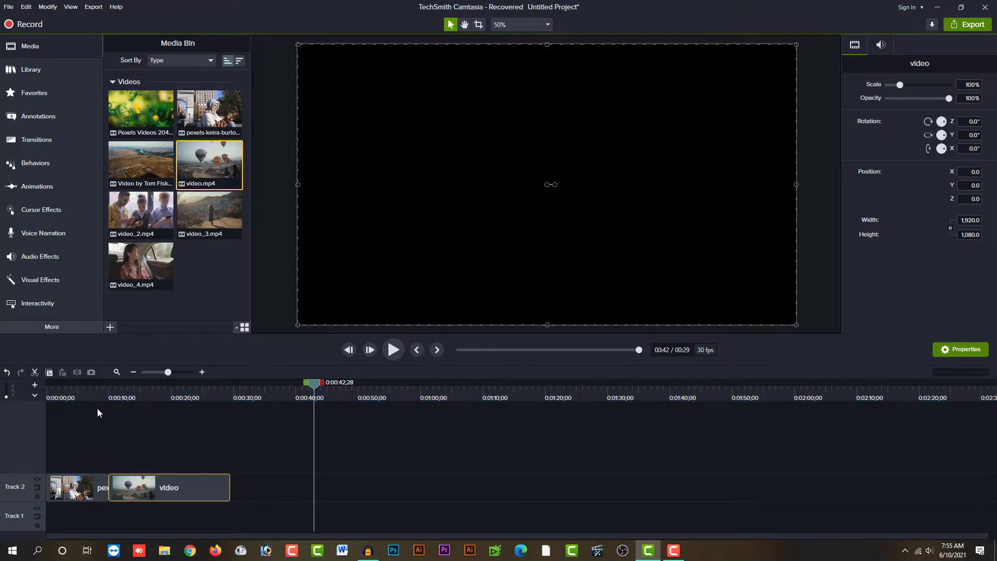
Play and scrub through both clips from the start of the enlarged timeline to examine the preview's smoothness
{"action": "left_click", "coordinate": [70, 401]}
{"action": "left_click", "coordinate": [48, 401]}
{"action": "left_click_drag", "start_coordinate": [168, 372], "coordinate": [177, 372]}
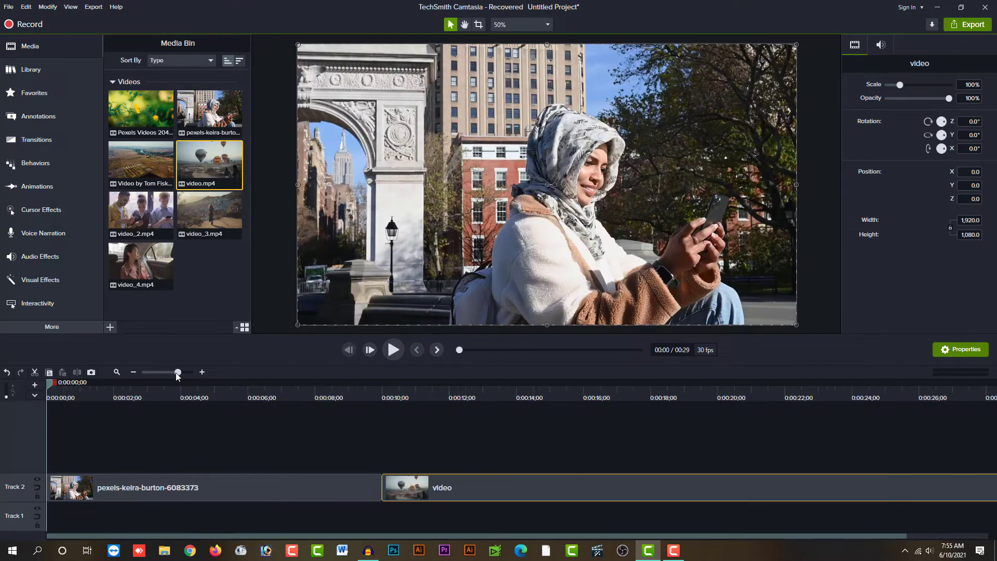
{"action": "left_click_drag", "start_coordinate": [121, 394], "coordinate": [155, 398]}
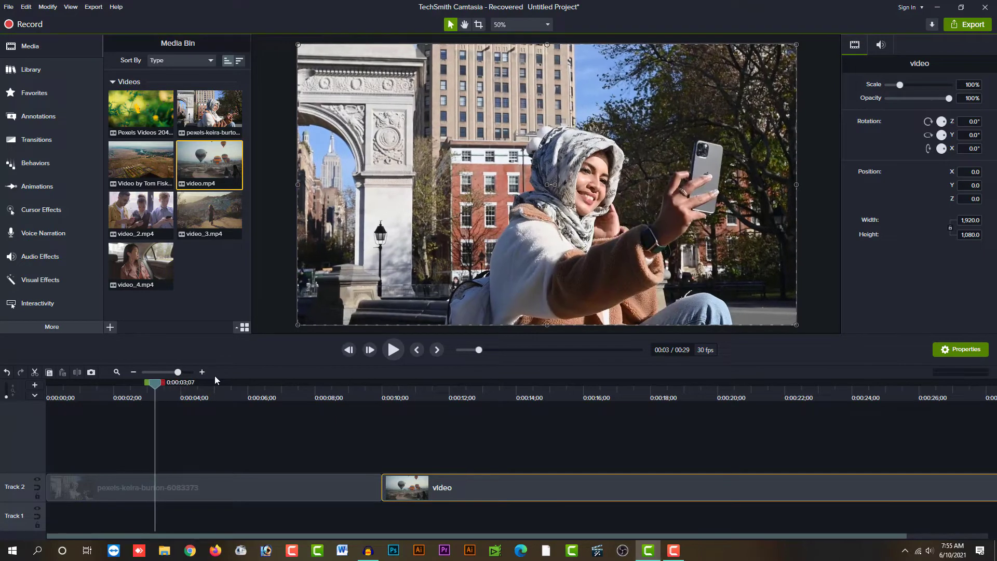
{"action": "left_click", "coordinate": [397, 353]}
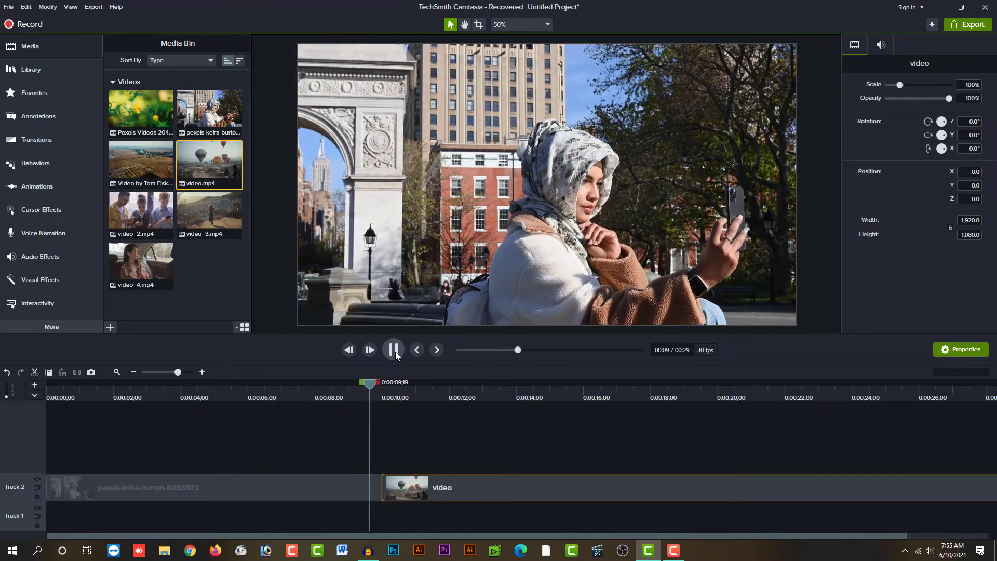
{"action": "left_click", "coordinate": [288, 388]}
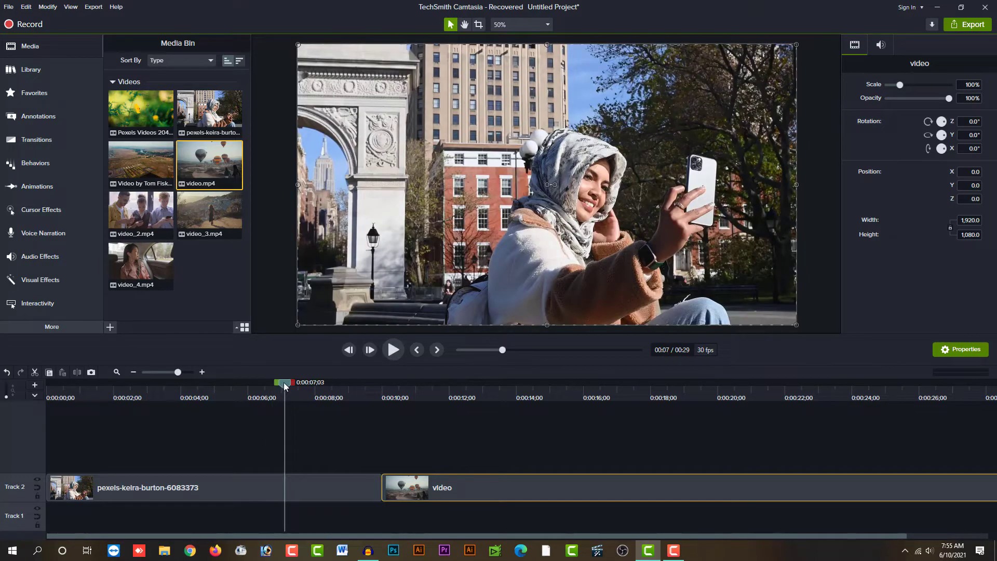
{"action": "left_click_drag", "start_coordinate": [285, 385], "coordinate": [710, 401]}
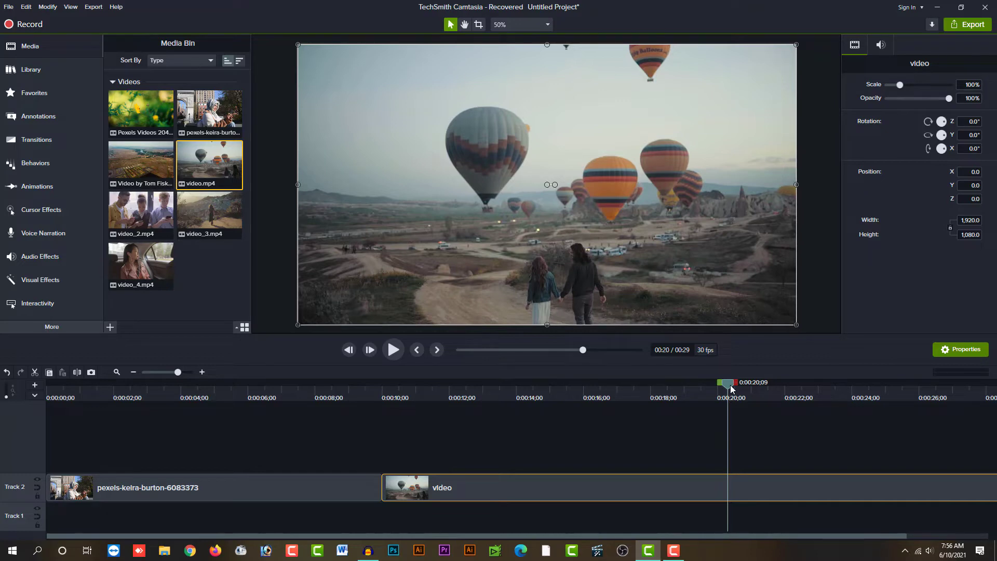
{"action": "left_click_drag", "start_coordinate": [730, 389], "coordinate": [288, 403]}
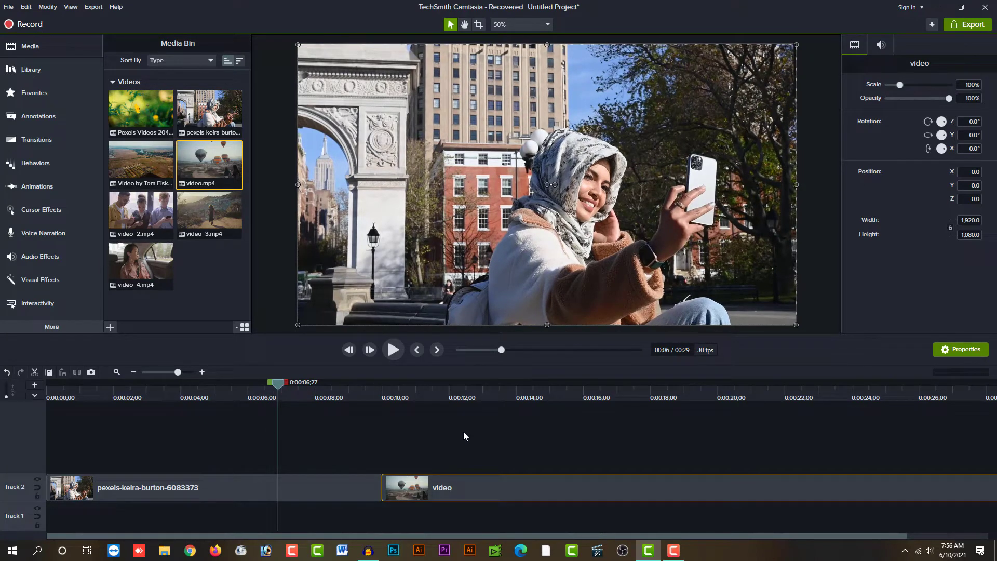
Delete the two clips from the timeline
{"action": "left_click_drag", "start_coordinate": [463, 432], "coordinate": [306, 523]}
{"action": "left_click_drag", "start_coordinate": [436, 433], "coordinate": [302, 545]}
{"action": "key", "text": "Delete"}
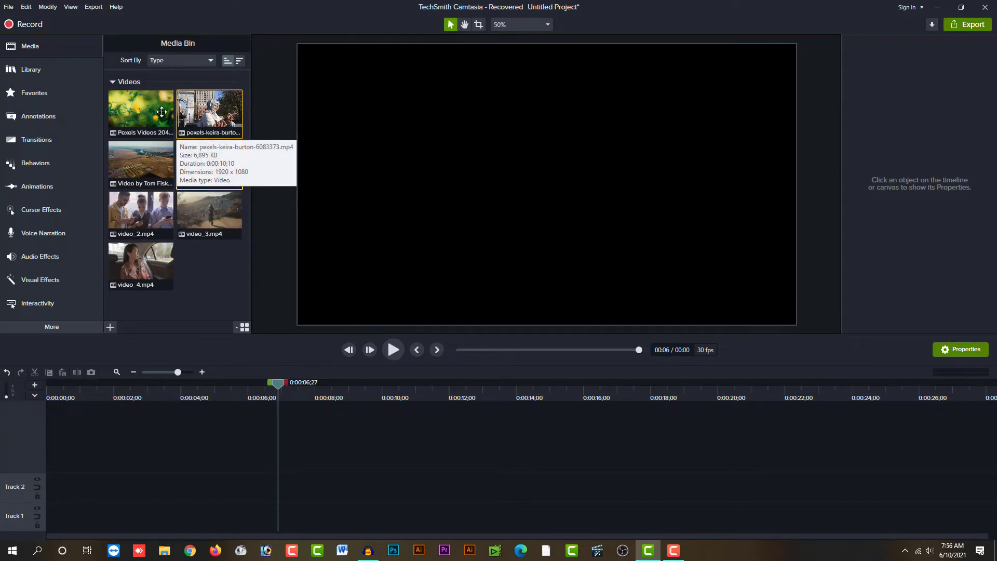
Create a proxy video for the clip of the woman with the phone in the Media Bin
{"action": "right_click", "coordinate": [217, 120]}
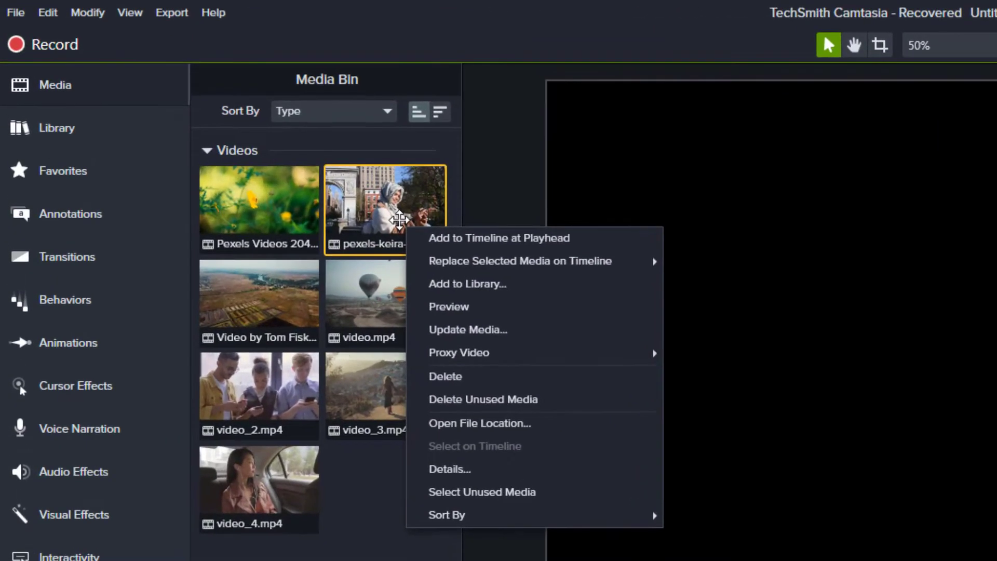
{"action": "mouse_move", "coordinate": [469, 360]}
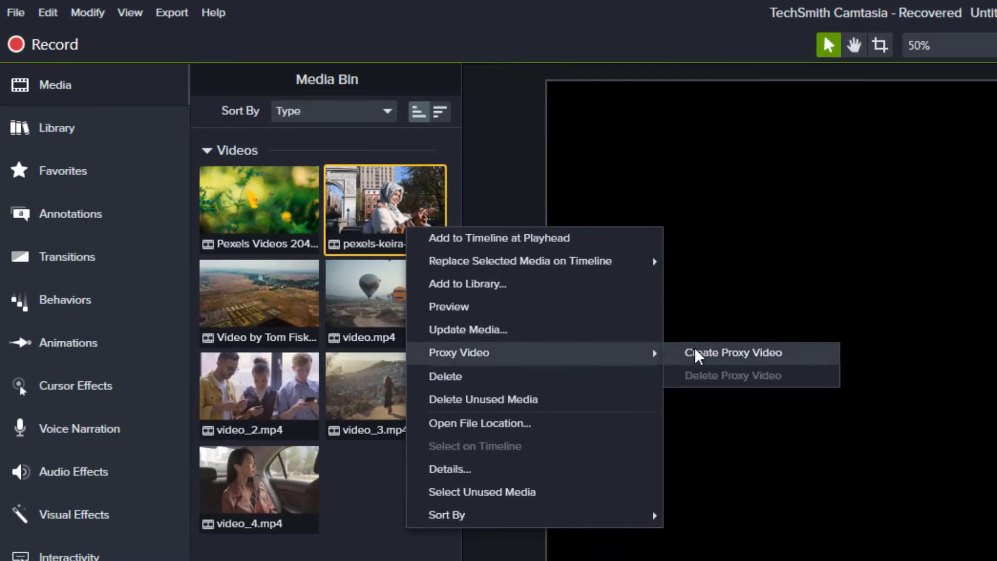
{"action": "left_click", "coordinate": [712, 355]}
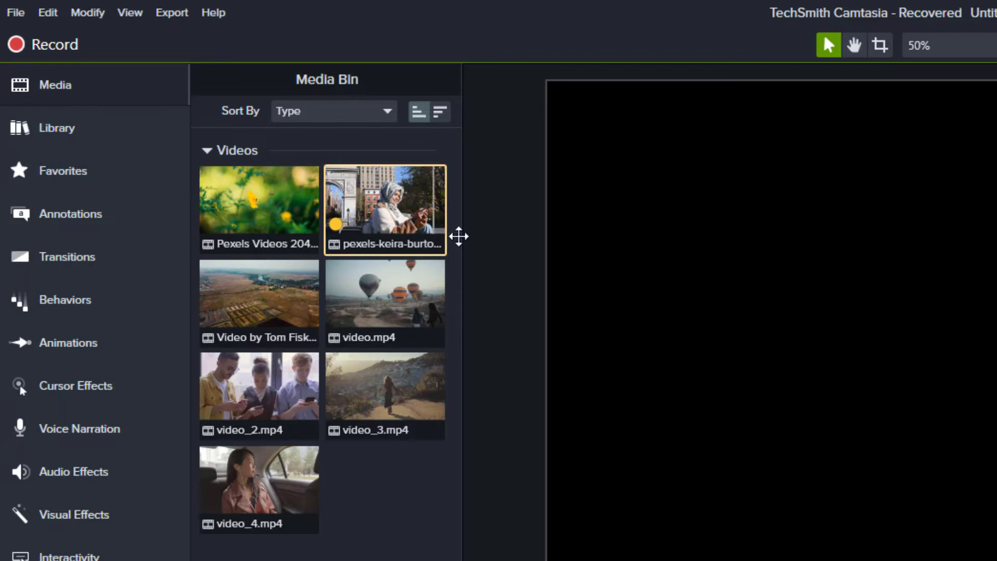
{"action": "mouse_move", "coordinate": [450, 248]}
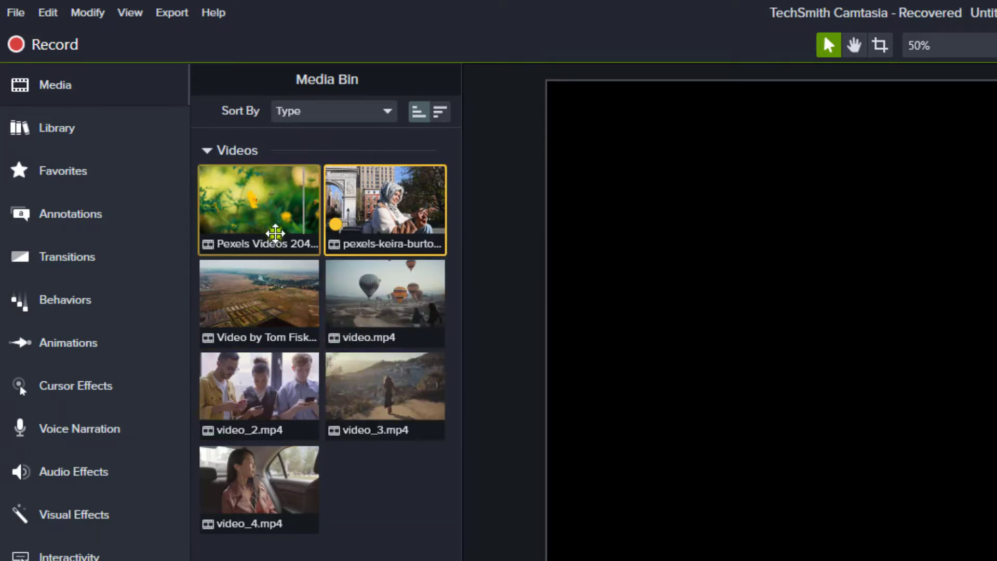
Create proxy videos for the Pexels Videos 2048452 flower clip and the aerial farmland clip
{"action": "left_click", "coordinate": [275, 233]}
{"action": "right_click", "coordinate": [277, 234]}
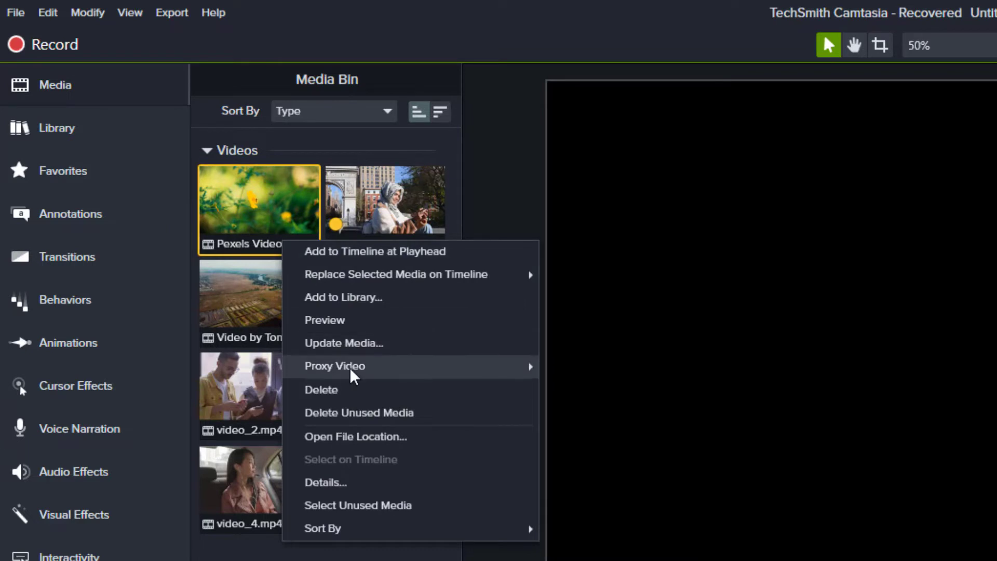
{"action": "left_click", "coordinate": [543, 370]}
{"action": "left_click", "coordinate": [272, 289]}
{"action": "right_click", "coordinate": [295, 302]}
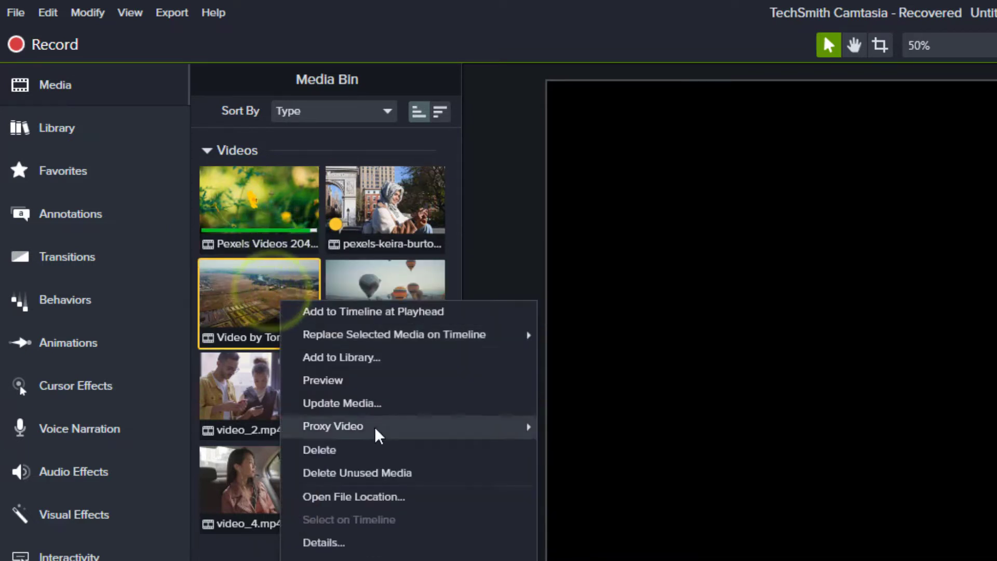
{"action": "mouse_move", "coordinate": [379, 425]}
{"action": "left_click", "coordinate": [566, 427]}
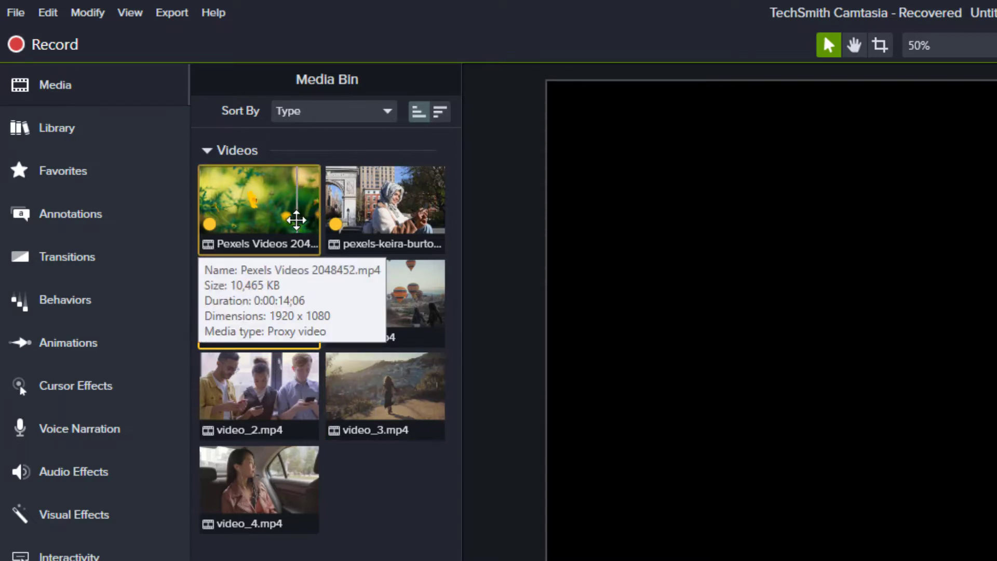
Place the three proxy clips together at the start of Track 2 and scrub the playhead to about 0:00:07;25
{"action": "left_click", "coordinate": [291, 222]}
{"action": "left_click", "coordinate": [400, 239], "text": "ctrl"}
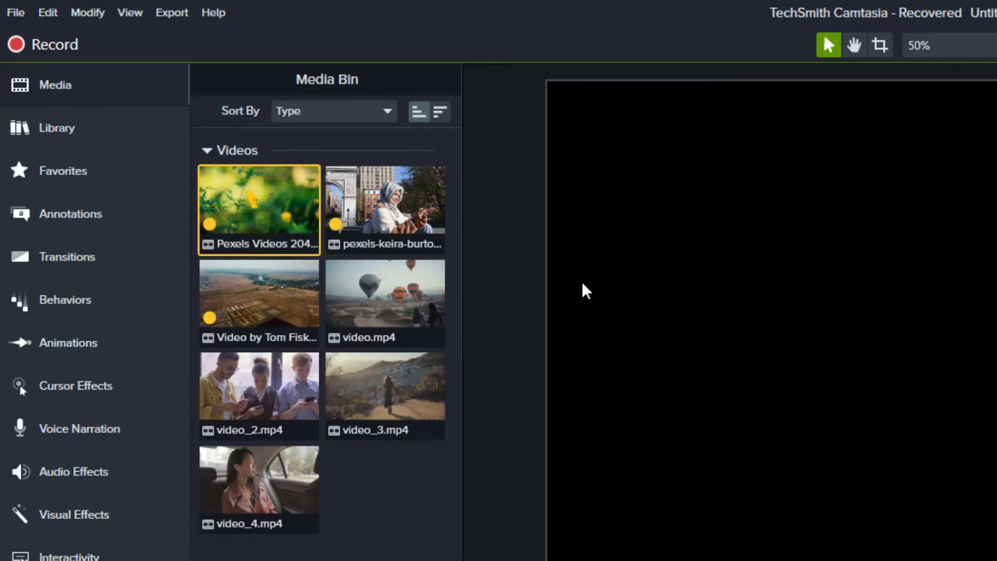
{"action": "left_click", "coordinate": [417, 221], "text": "ctrl"}
{"action": "left_click", "coordinate": [291, 312], "text": "ctrl"}
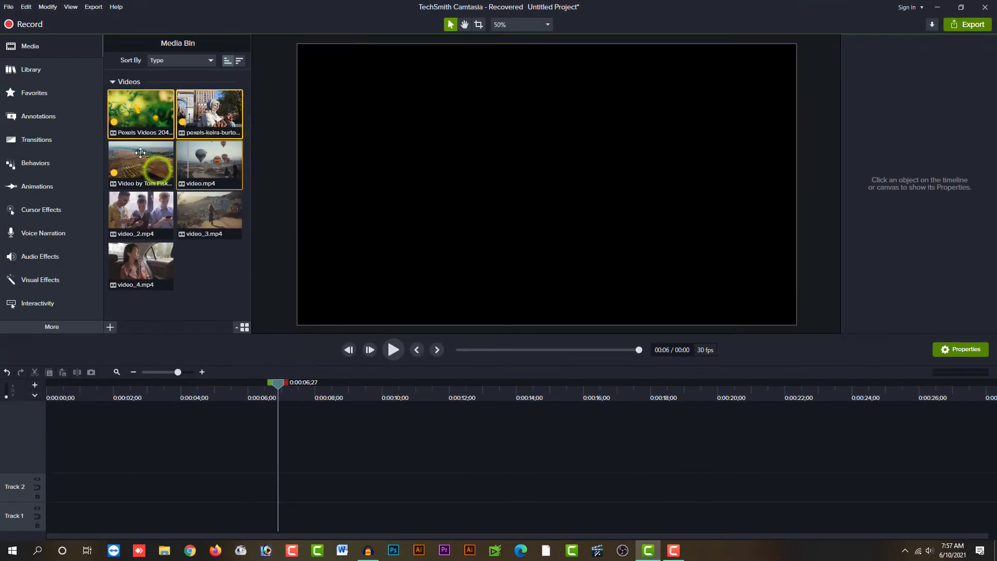
{"action": "left_click_drag", "start_coordinate": [141, 152], "coordinate": [31, 483]}
{"action": "left_click", "coordinate": [266, 422]}
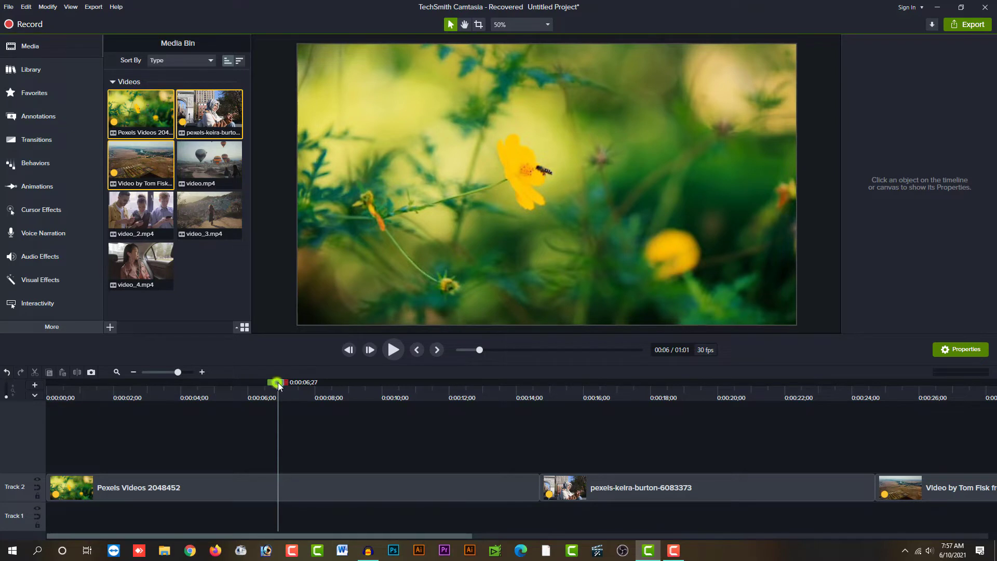
{"action": "left_click_drag", "start_coordinate": [279, 383], "coordinate": [309, 430]}
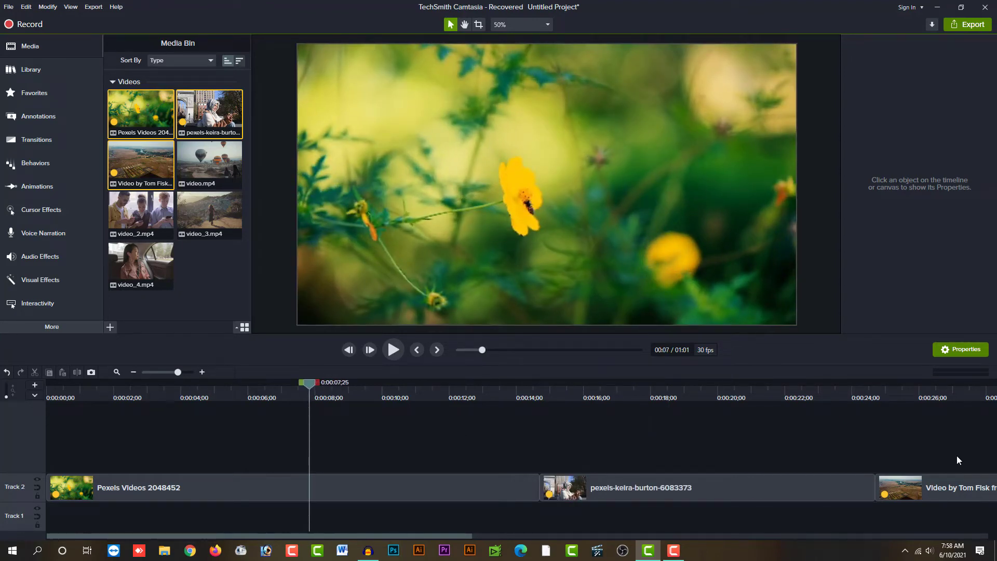
Delete the three clips from the timeline and remove all seven videos from the Media Bin
{"action": "mouse_move", "coordinate": [948, 456]}
{"action": "left_mouse_down"}
{"action": "mouse_move", "coordinate": [513, 496]}
{"action": "mouse_move", "coordinate": [478, 524]}
{"action": "mouse_move", "coordinate": [480, 513]}
{"action": "left_mouse_up"}
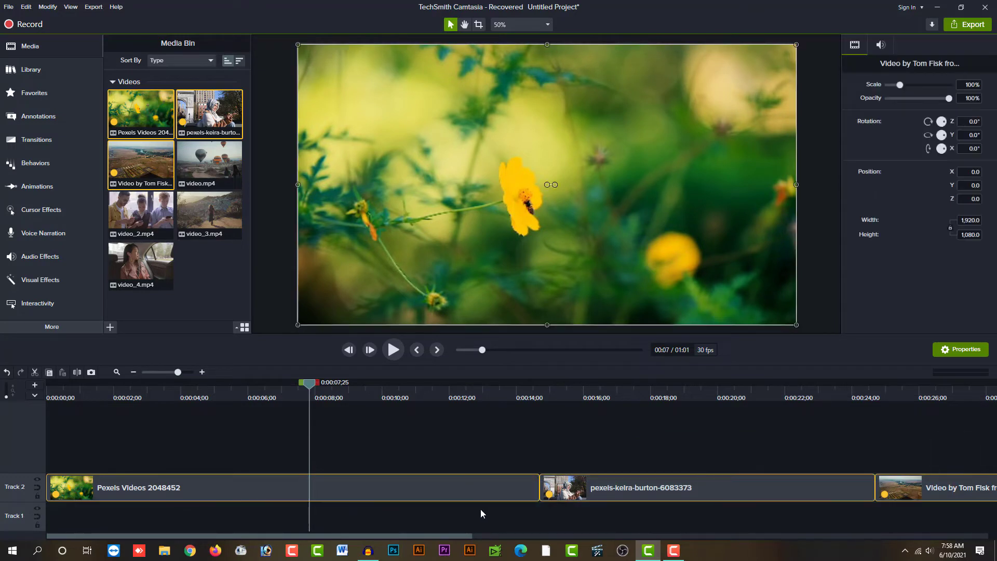
{"action": "key", "text": "Delete"}
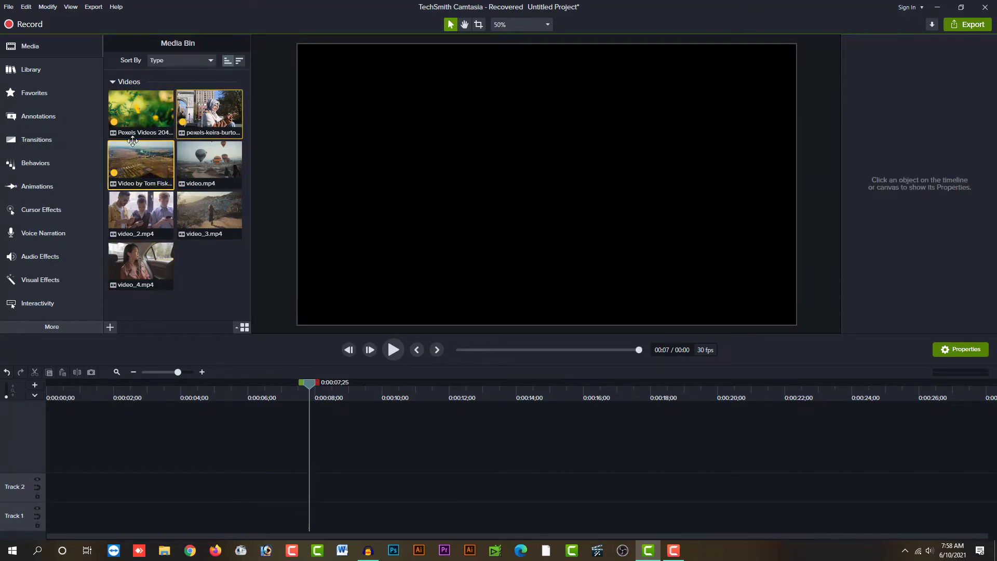
{"action": "left_click", "coordinate": [206, 286]}
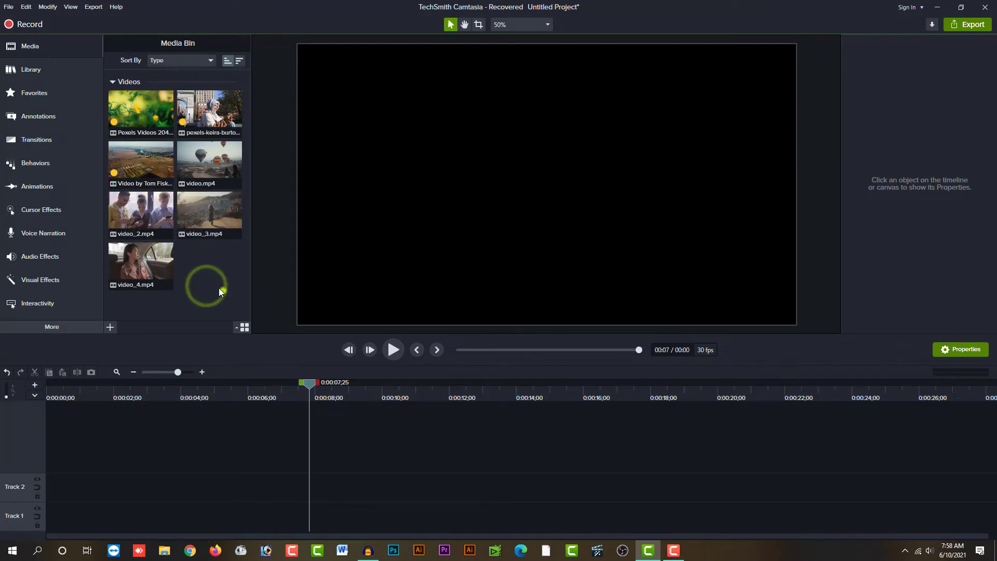
{"action": "left_click_drag", "start_coordinate": [223, 290], "coordinate": [124, 114]}
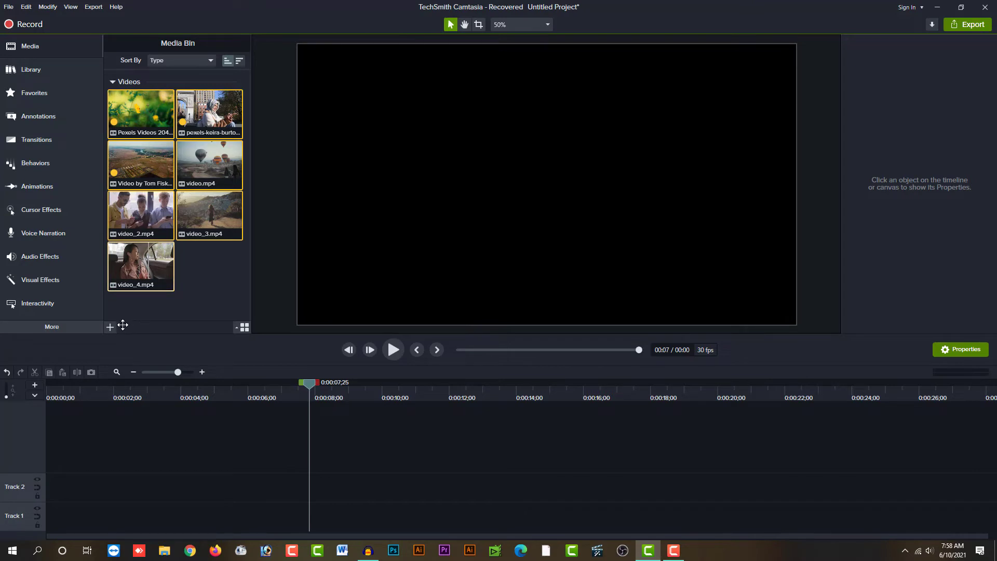
{"action": "key", "text": "Delete"}
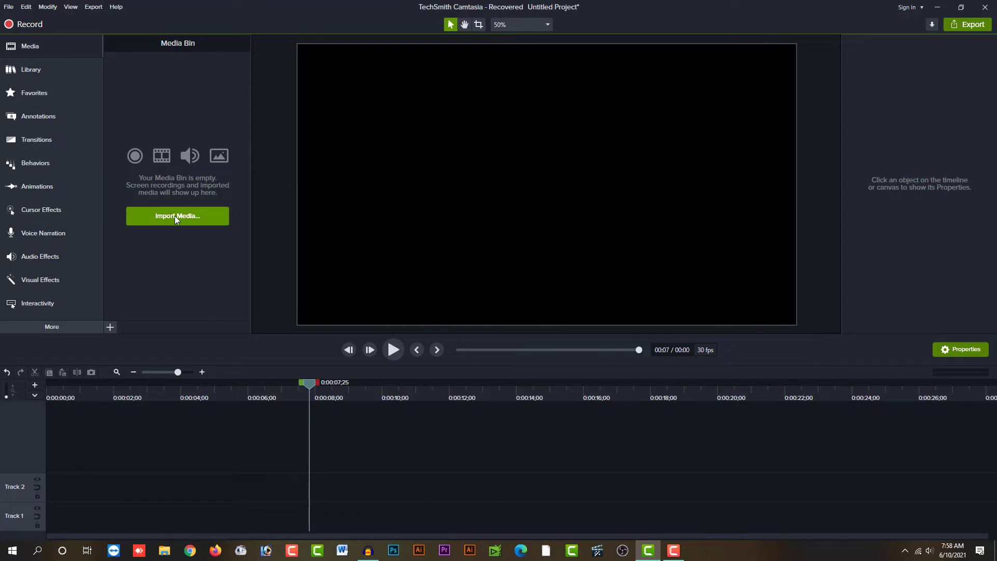
Import the seven videos from the FOOTAGE folder into the emptied Media Bin again
{"action": "left_click", "coordinate": [175, 217]}
{"action": "left_click_drag", "start_coordinate": [485, 164], "coordinate": [120, 107]}
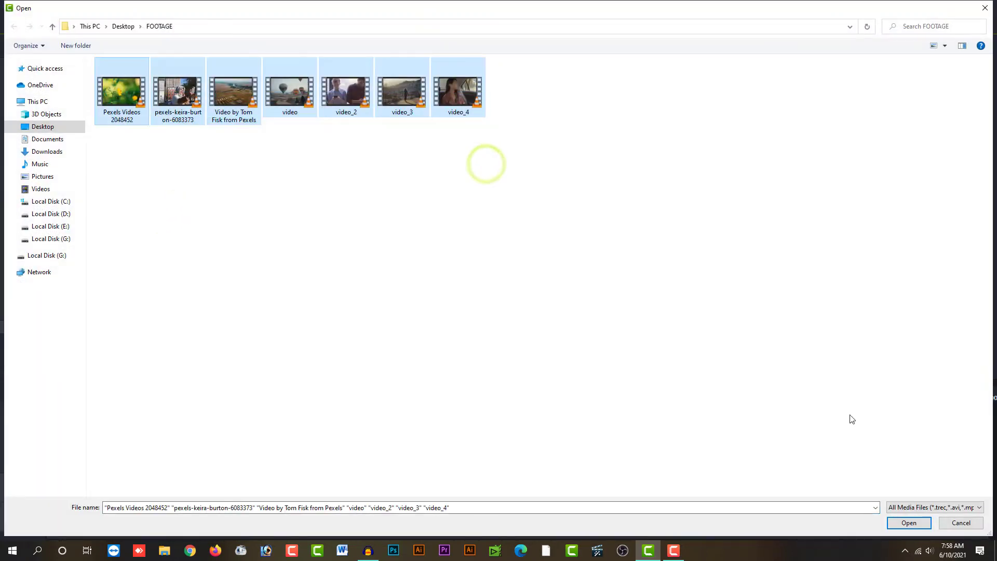
{"action": "left_click", "coordinate": [909, 521]}
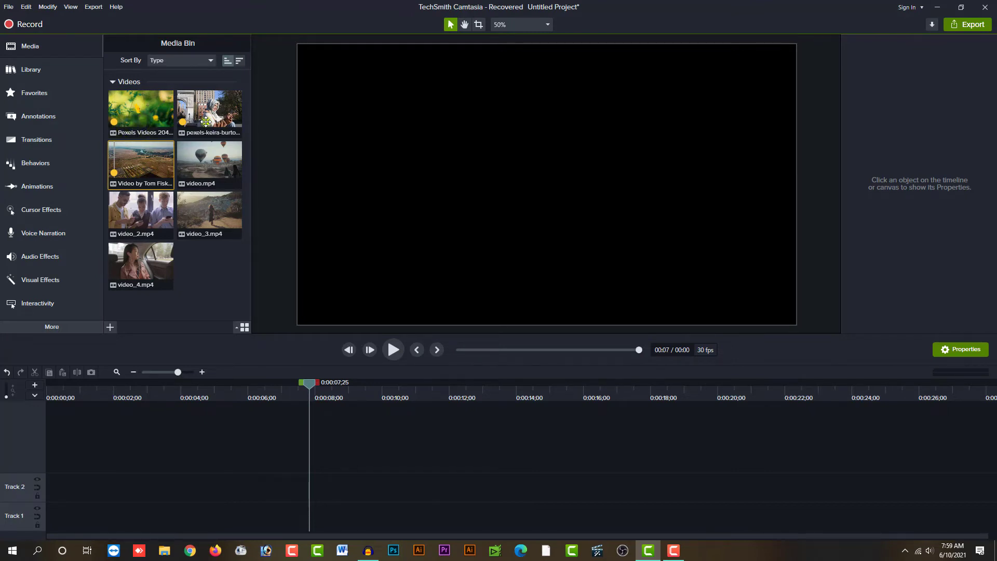
Add the three reimported proxy clips to the start of Track 2 and scrub the playhead to about 0:00:20;29
{"action": "left_click", "coordinate": [139, 111], "text": "shift"}
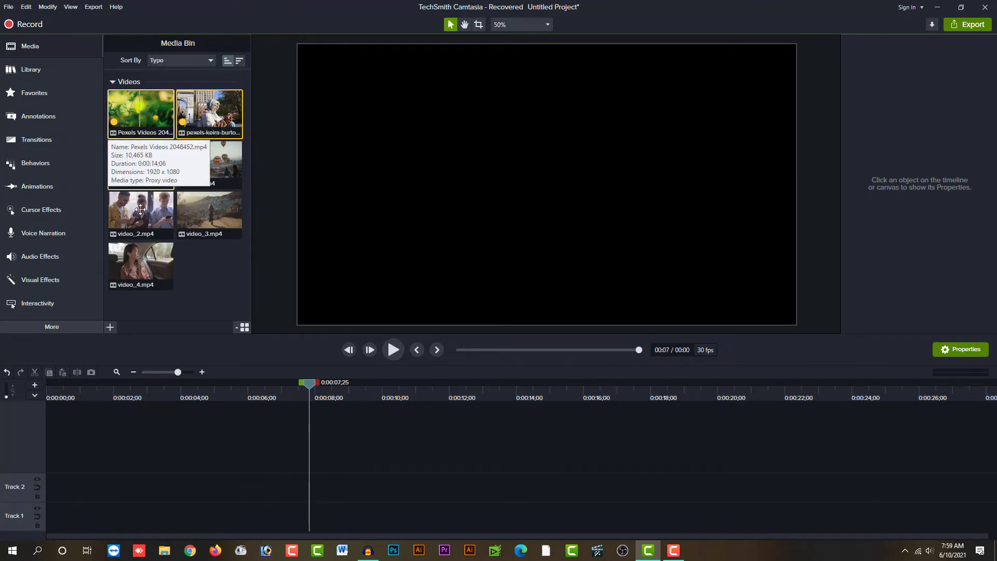
{"action": "left_click_drag", "start_coordinate": [139, 107], "coordinate": [40, 496]}
{"action": "left_click", "coordinate": [209, 429]}
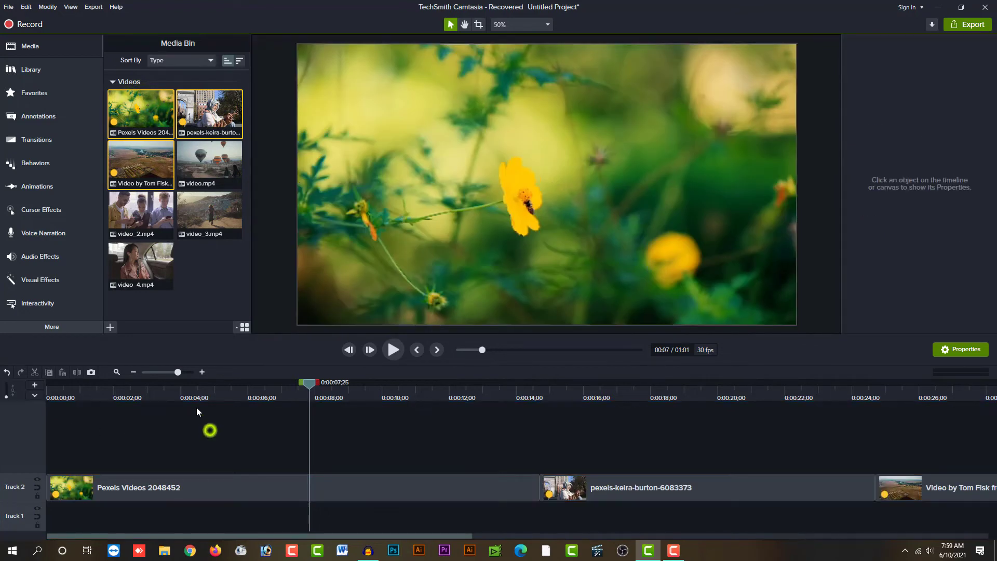
{"action": "left_click_drag", "start_coordinate": [171, 387], "coordinate": [748, 396]}
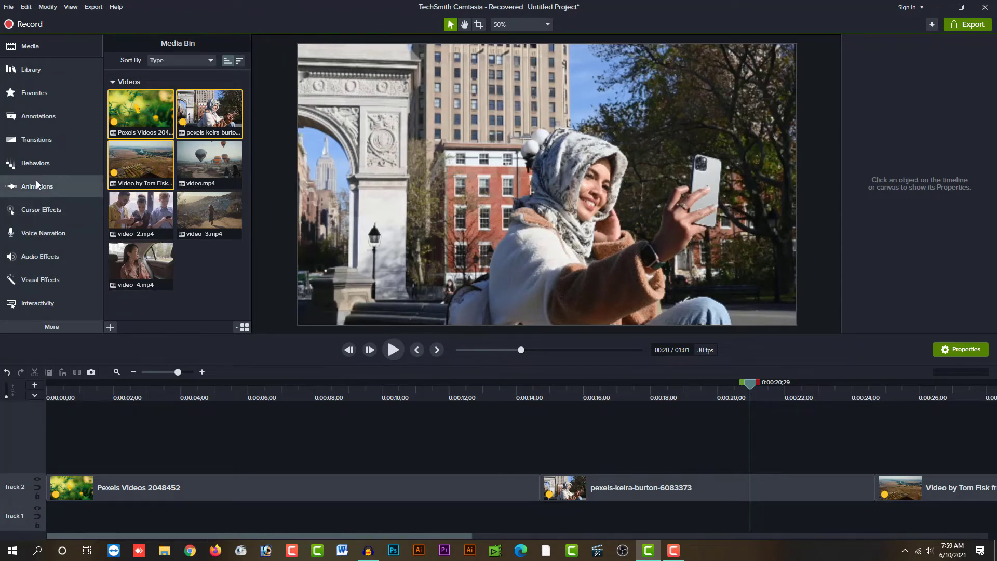
Add an Arrow Slice transition between the flower clip and the clip of the woman with the phone
{"action": "left_click", "coordinate": [45, 141]}
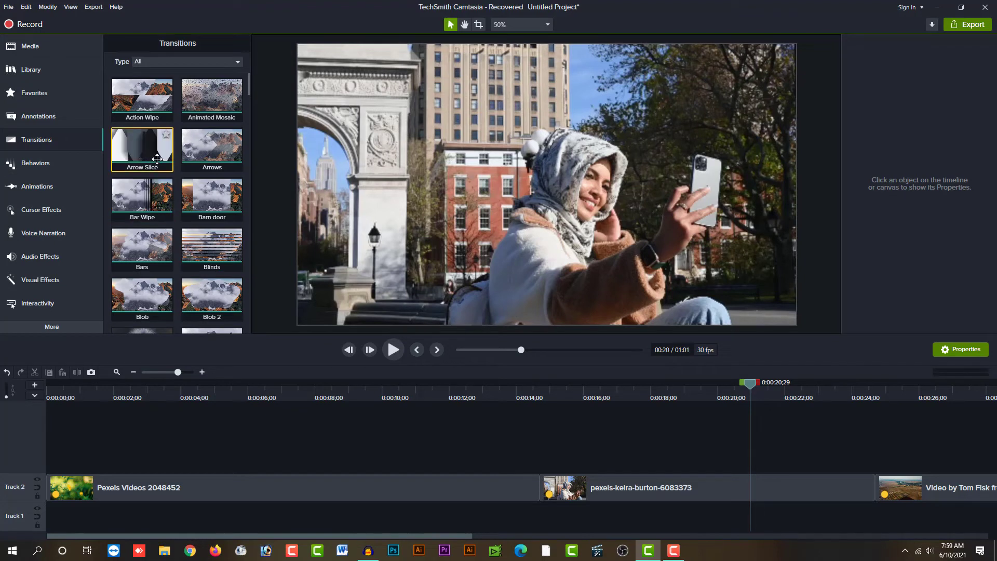
{"action": "left_click_drag", "start_coordinate": [144, 152], "coordinate": [537, 485]}
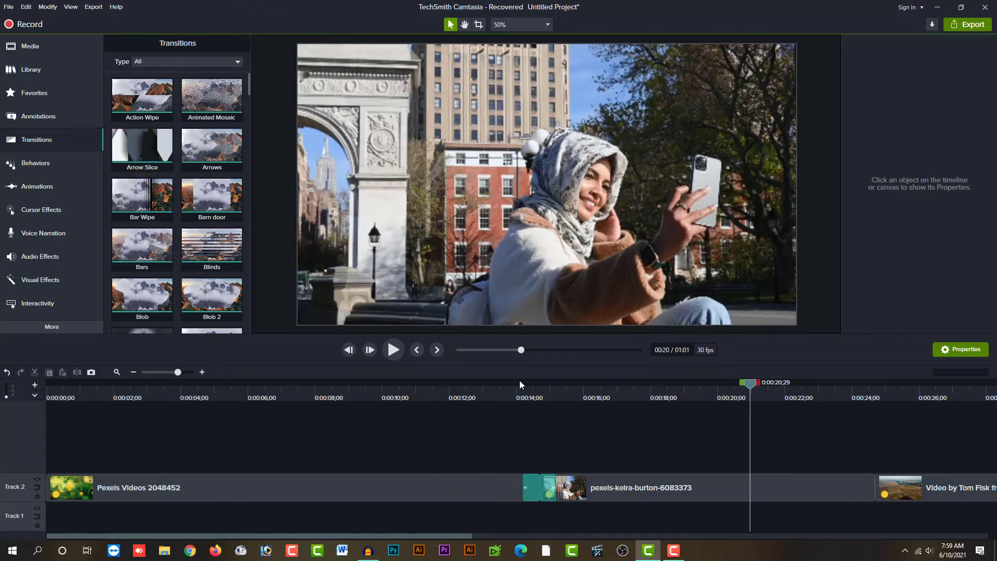
Play back the Arrow Slice transition from about 0:00:14;02, then scrub back to its midpoint at about 0:00:14;24
{"action": "left_click", "coordinate": [518, 387]}
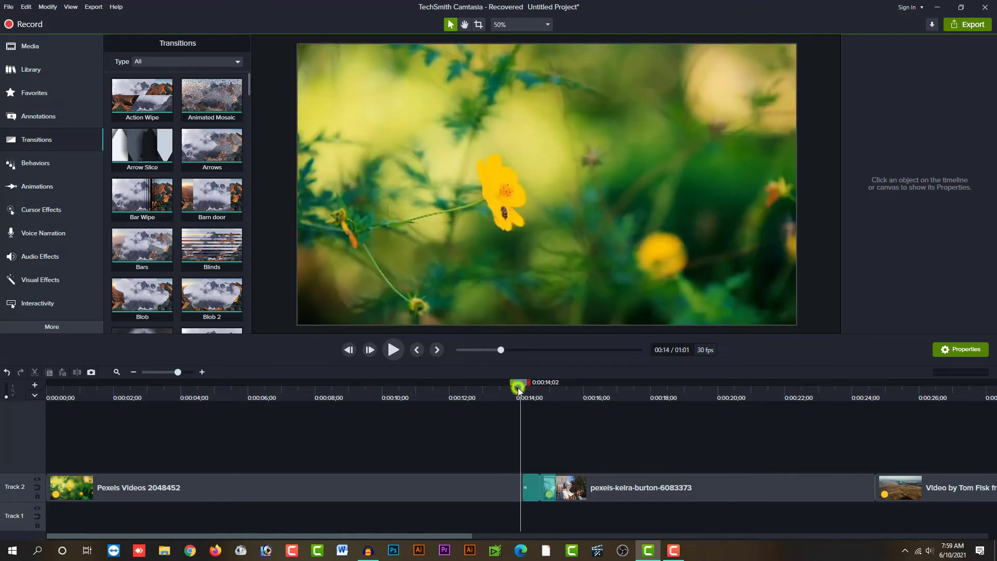
{"action": "left_click", "coordinate": [391, 353]}
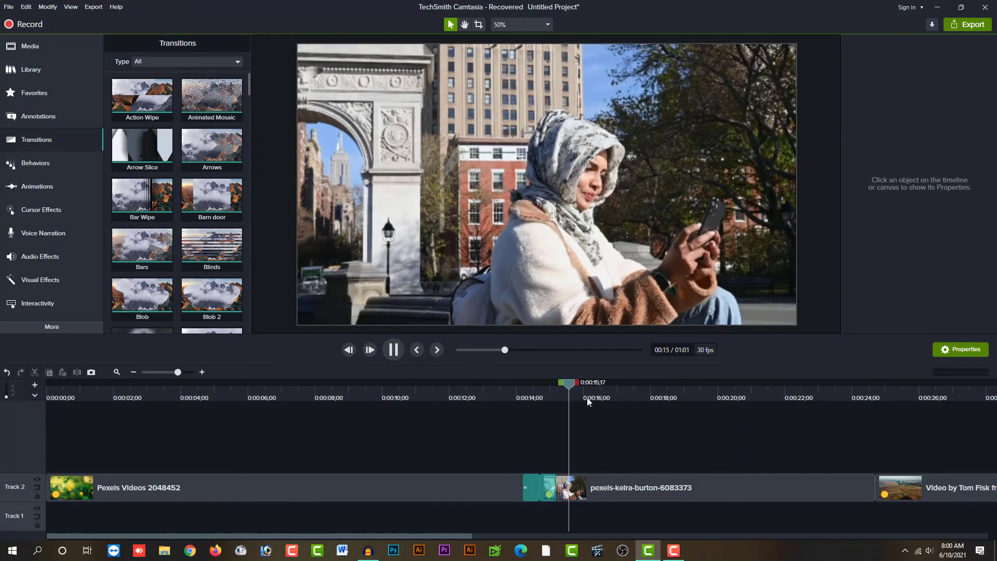
{"action": "left_click_drag", "start_coordinate": [587, 388], "coordinate": [542, 401]}
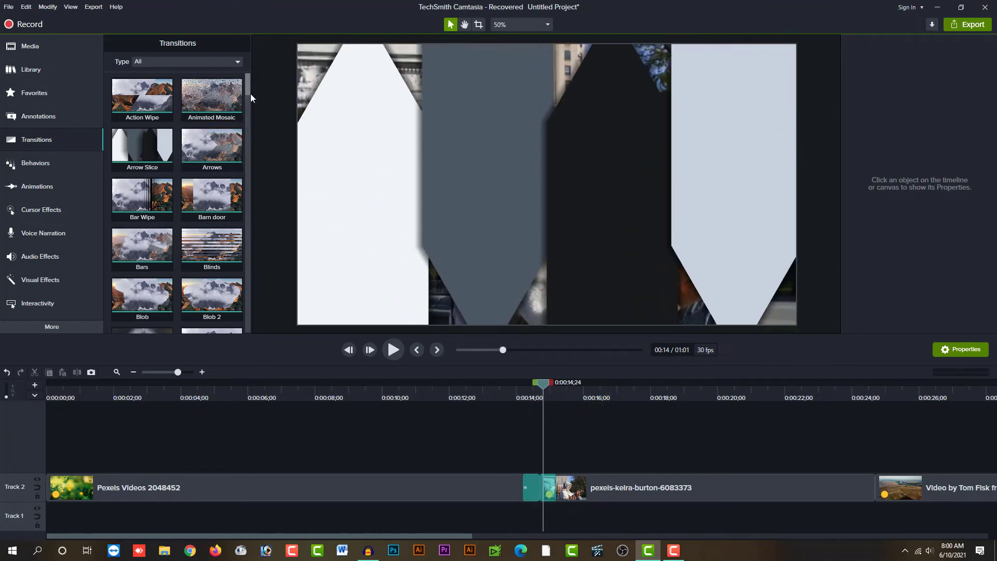
Add a Four Squares transition between the clip of the woman with the phone and the aerial field clip, and preview it
{"action": "left_click_drag", "start_coordinate": [249, 93], "coordinate": [239, 176]}
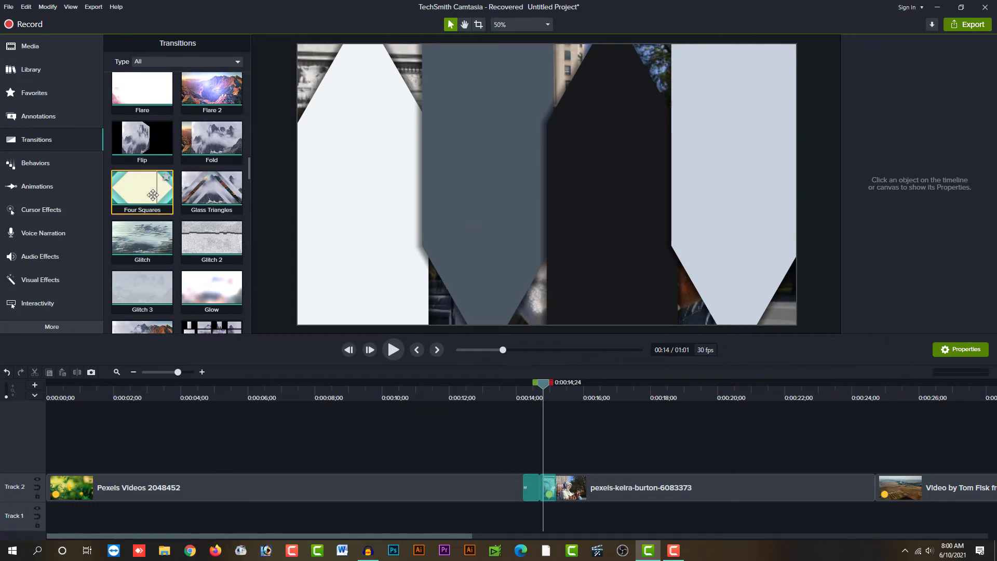
{"action": "left_click_drag", "start_coordinate": [142, 189], "coordinate": [880, 500]}
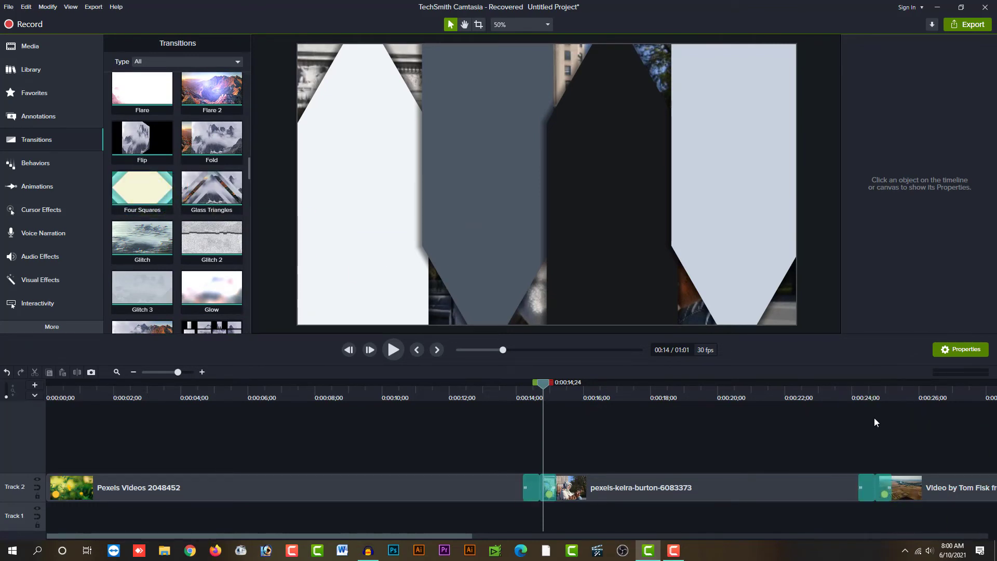
{"action": "left_click", "coordinate": [856, 394]}
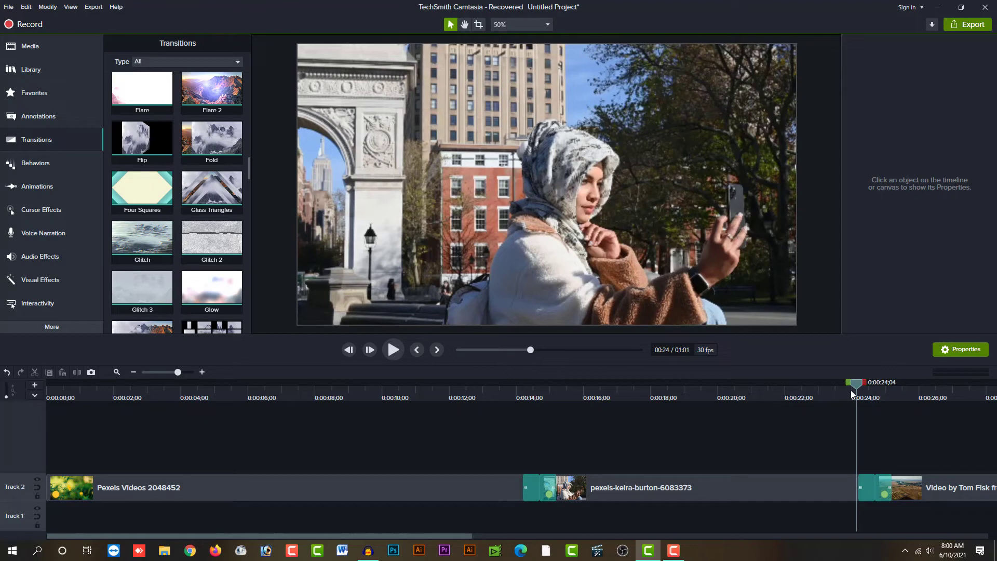
{"action": "left_click", "coordinate": [393, 351]}
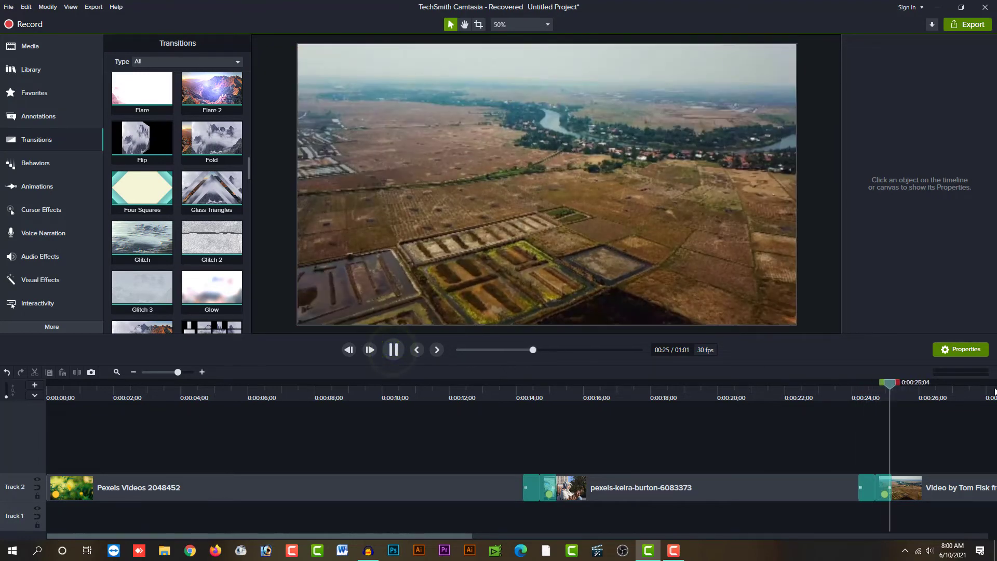
{"action": "left_click", "coordinate": [858, 395]}
{"action": "left_click_drag", "start_coordinate": [858, 395], "coordinate": [874, 413]}
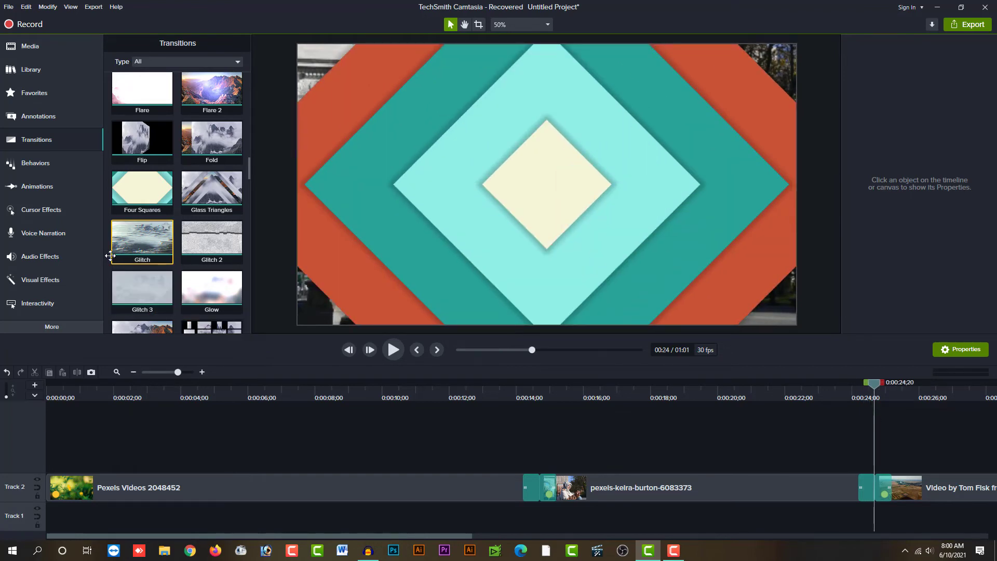
Apply Corner Rounding to the flower clip with radius 715, rounding only its upper-right and lower-left corners
{"action": "left_click", "coordinate": [61, 282]}
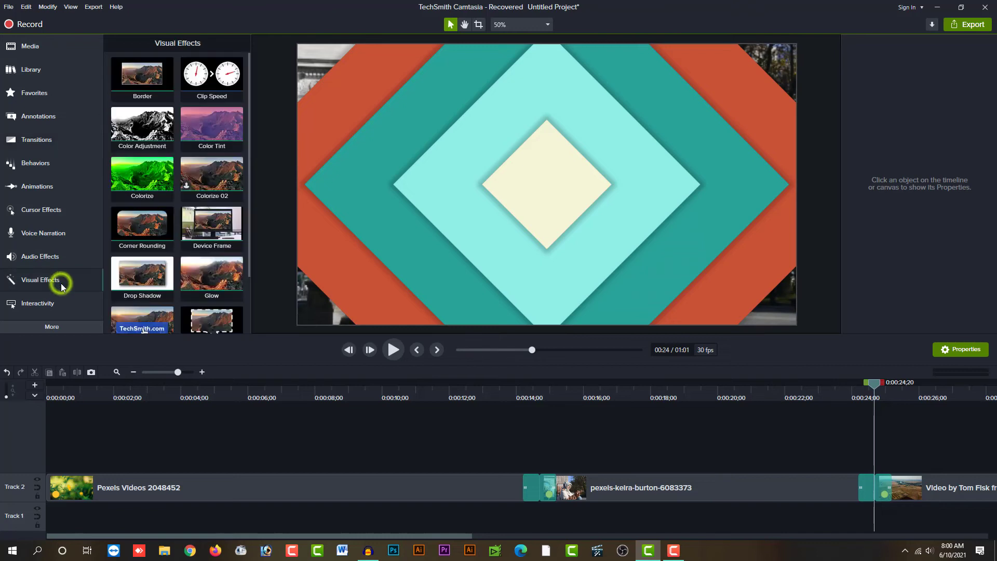
{"action": "scroll", "coordinate": [248, 169], "scroll_direction": "down", "scroll_amount": 3}
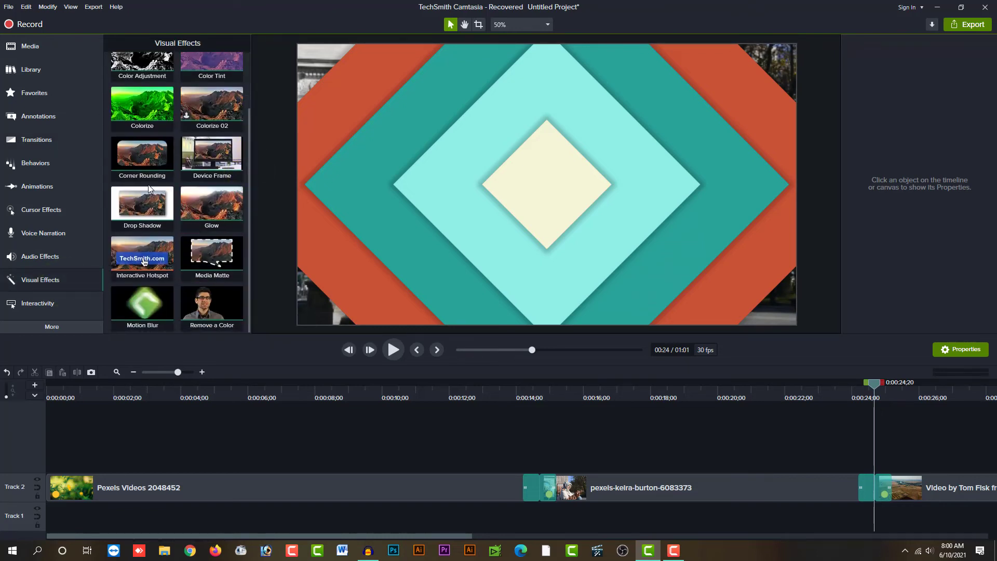
{"action": "left_click_drag", "start_coordinate": [141, 156], "coordinate": [227, 486]}
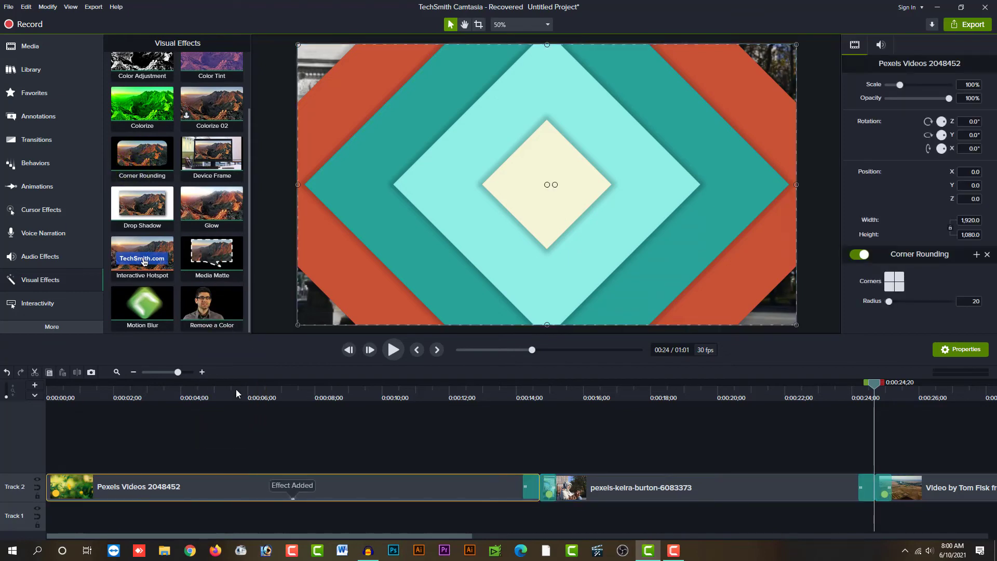
{"action": "left_click", "coordinate": [235, 390]}
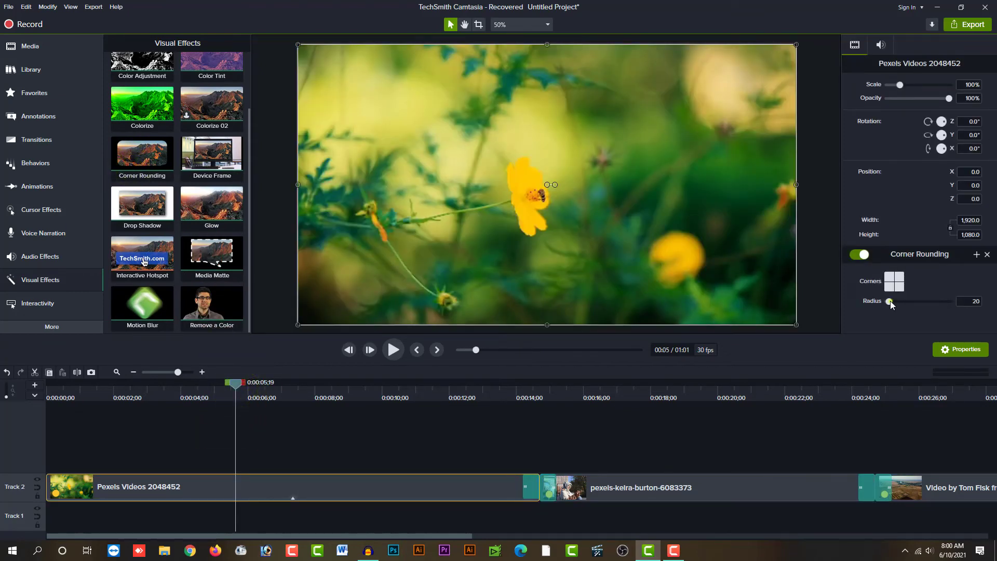
{"action": "left_click_drag", "start_coordinate": [889, 301], "coordinate": [931, 301]}
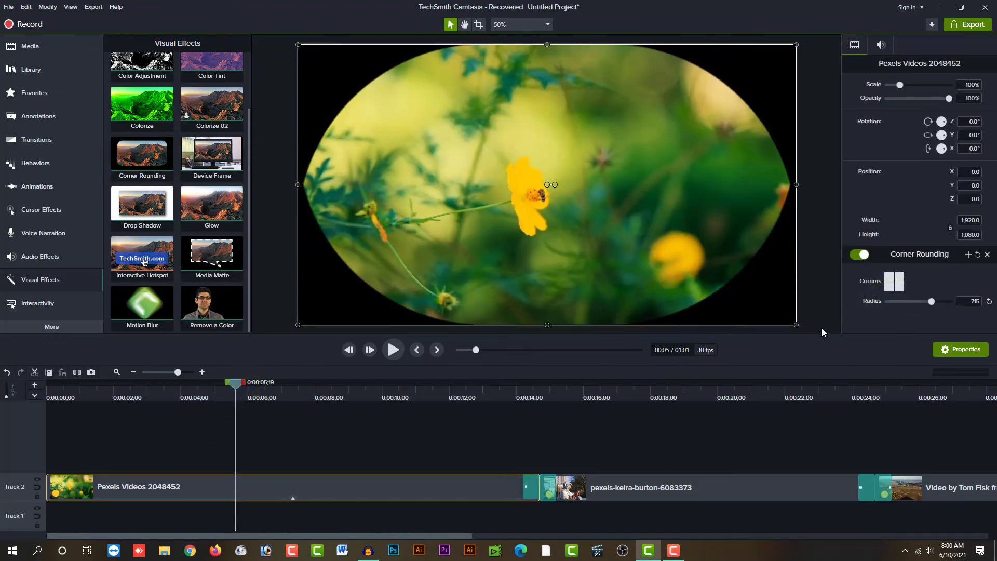
{"action": "left_click", "coordinate": [902, 288]}
{"action": "left_click", "coordinate": [888, 279]}
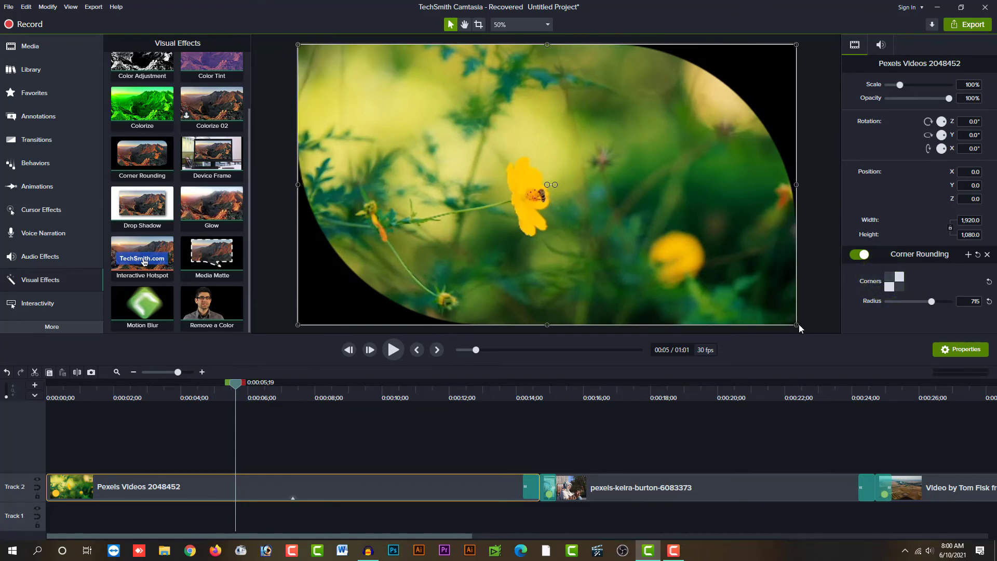
Scale the flower clip down to about 73%, centered on the canvas, and play it back up to 0:00:05;00
{"action": "left_click_drag", "start_coordinate": [797, 325], "coordinate": [662, 249]}
{"action": "left_click_drag", "start_coordinate": [508, 195], "coordinate": [576, 233]}
{"action": "left_click_drag", "start_coordinate": [210, 396], "coordinate": [169, 396]}
{"action": "key", "text": "space"}
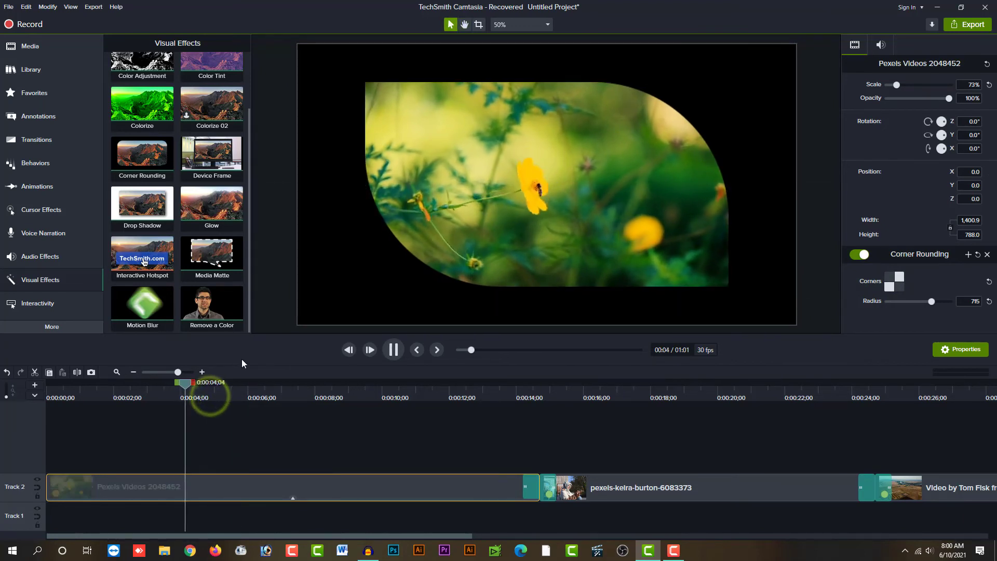
{"action": "left_click", "coordinate": [558, 204]}
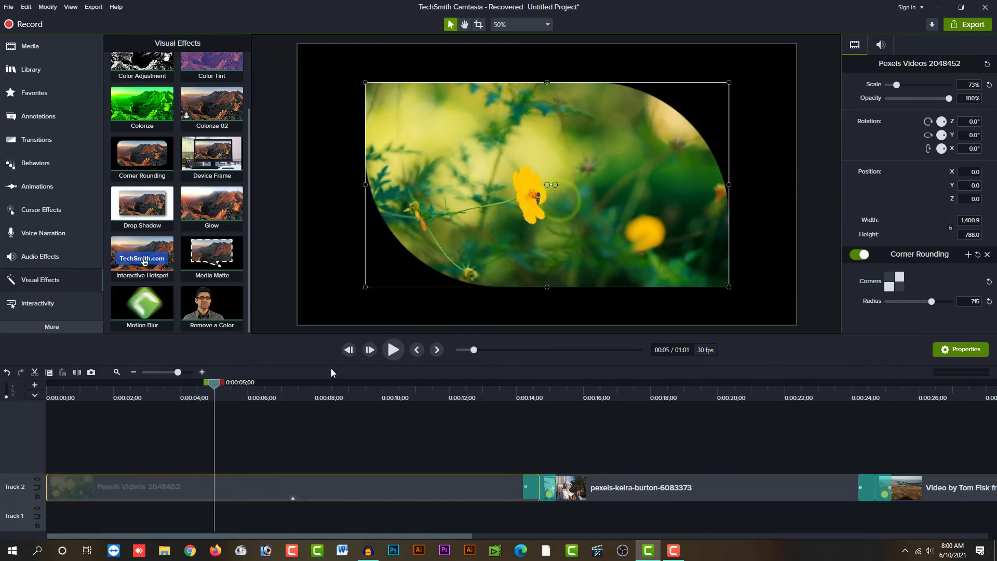
Open the Zoom-n-Pan options for the flower clip and play it briefly from about 0:00:08;10
{"action": "left_click_drag", "start_coordinate": [282, 384], "coordinate": [328, 395]}
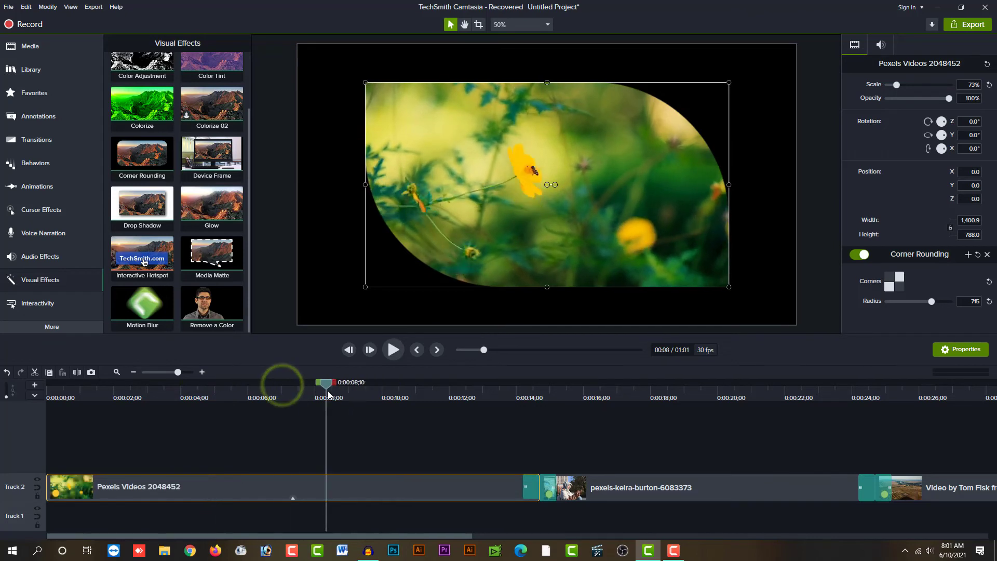
{"action": "left_click", "coordinate": [327, 483]}
{"action": "left_click", "coordinate": [36, 186]}
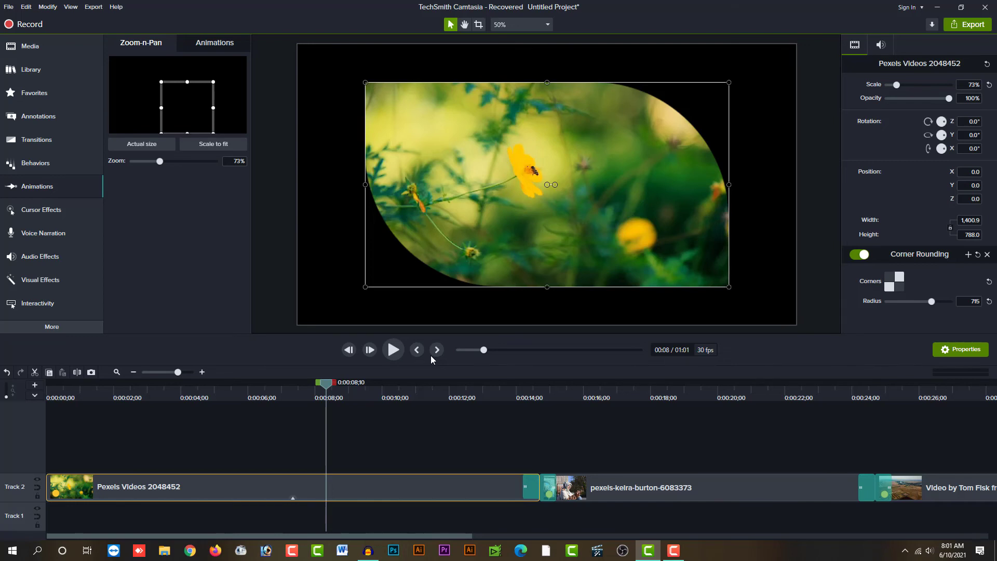
{"action": "left_click", "coordinate": [394, 350]}
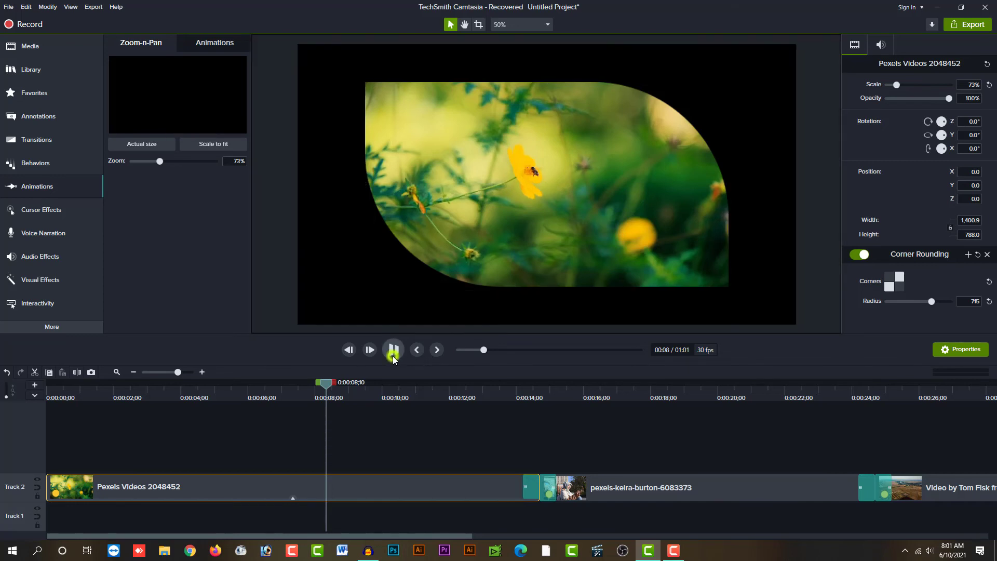
{"action": "left_click", "coordinate": [394, 351]}
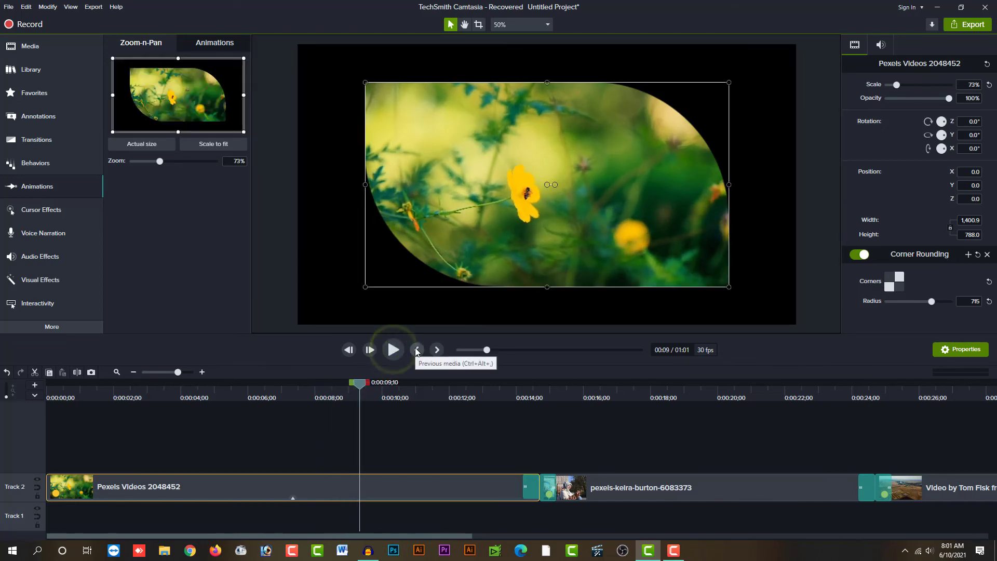